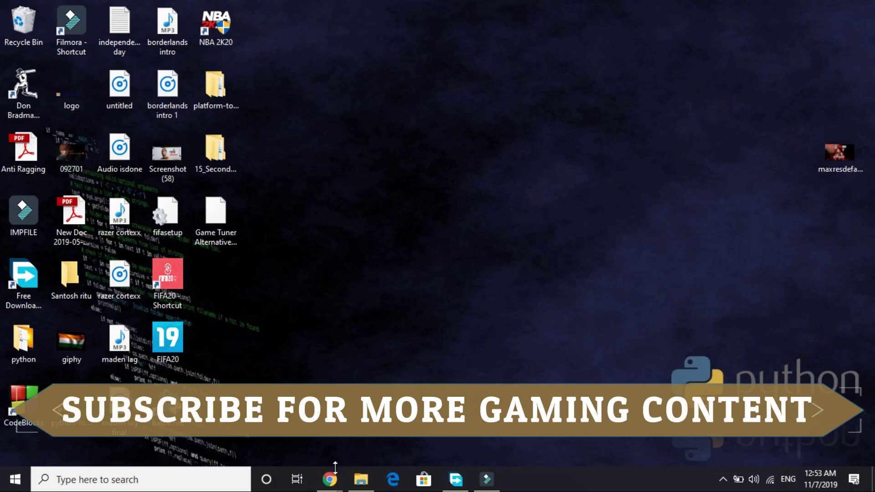
# Bring up the GTAForums crash thread and highlight the post about updating to Windows 1903.
pyautogui.moveTo(332, 483)
pyautogui.click(399, 424)
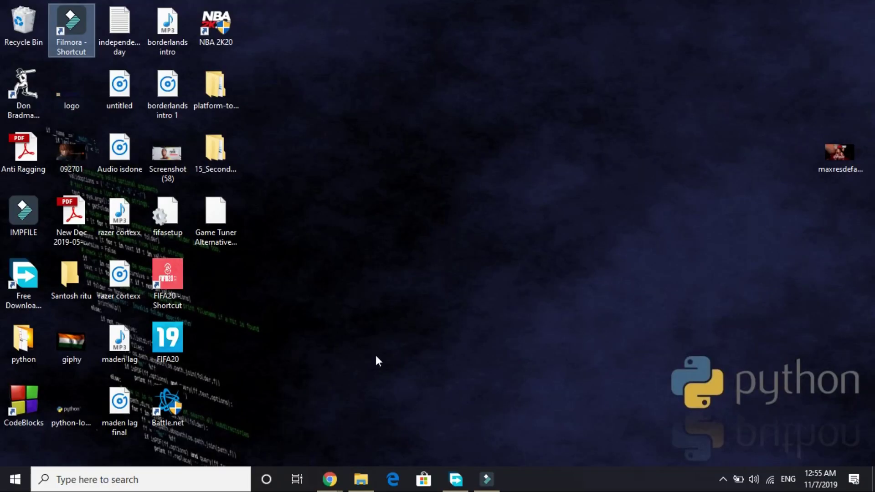
pyautogui.moveTo(330, 479)
pyautogui.click(395, 429)
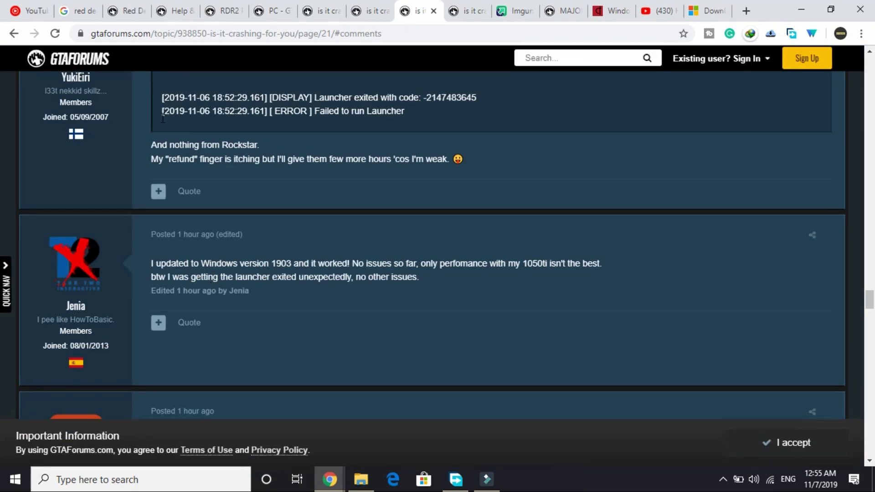
pyautogui.scroll(1, 229, 286)
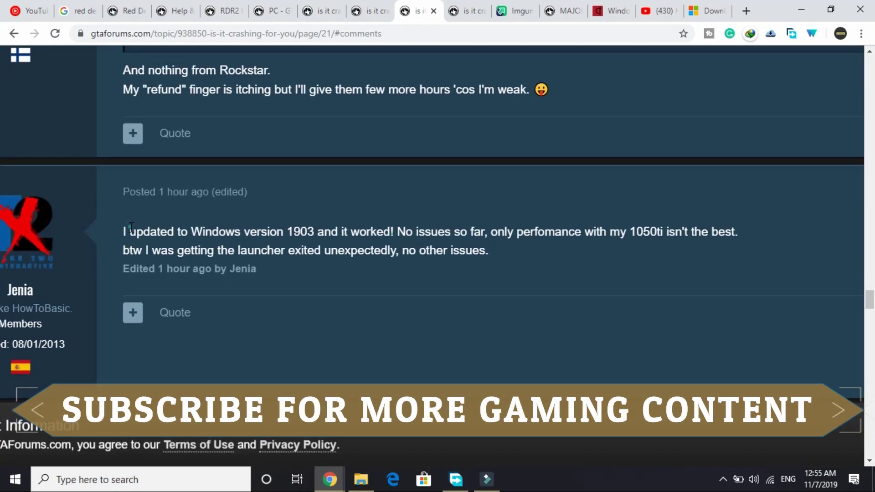
pyautogui.moveTo(130, 232); pyautogui.dragTo(516, 256)
pyautogui.hscroll(3, 516, 255)
pyautogui.hscroll(2, 519, 261)
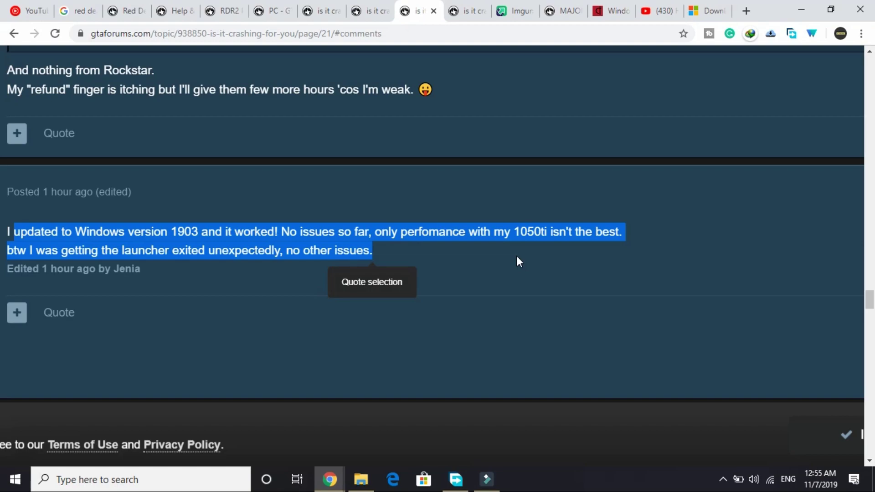
pyautogui.hscroll(-4, 516, 256)
pyautogui.click(257, 239)
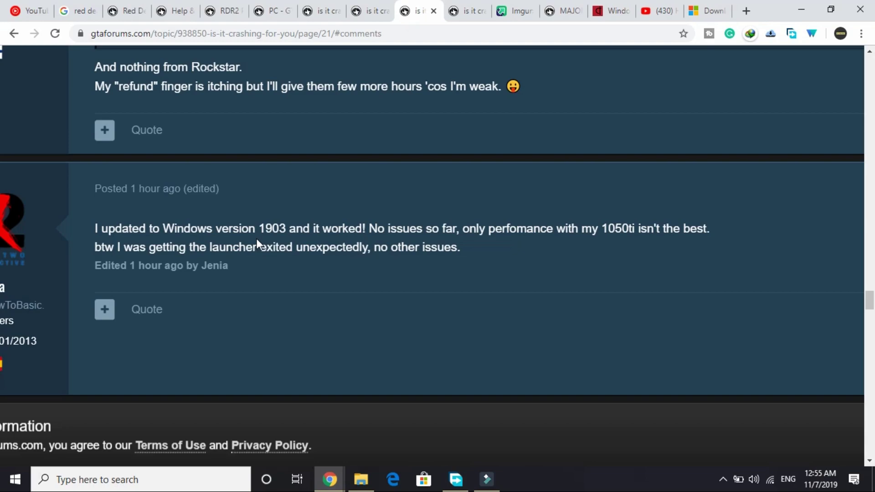
# Go to the thread's page 23 and highlight the advice to upgrade via Media Creator.
pyautogui.click(451, 11)
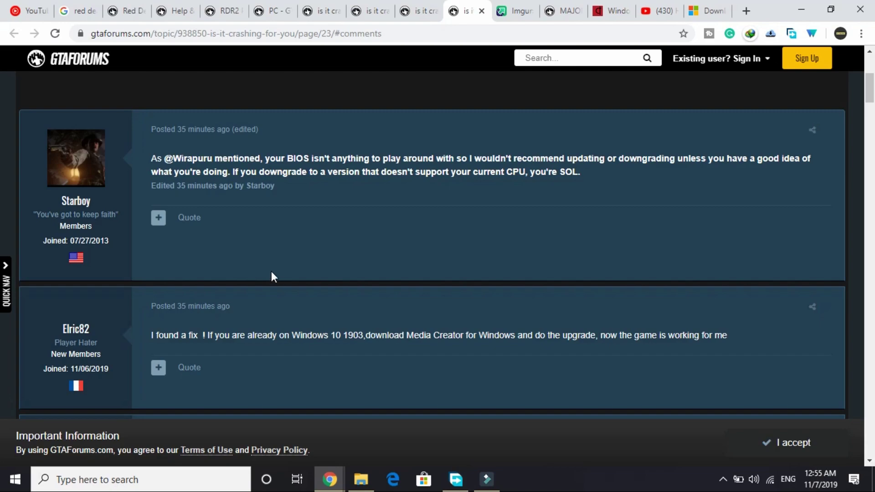
pyautogui.scroll(-1, 272, 276)
pyautogui.scroll(3, 272, 276)
pyautogui.scroll(-3, 272, 276)
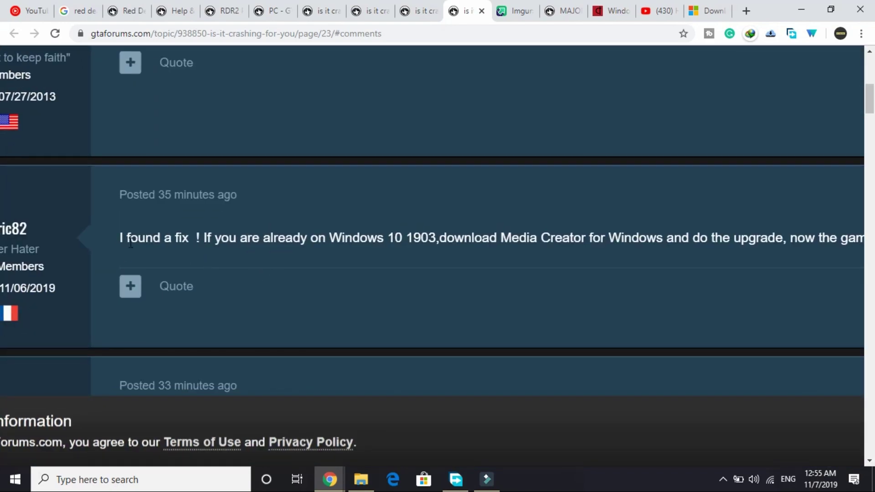
pyautogui.hscroll(1, 117, 240)
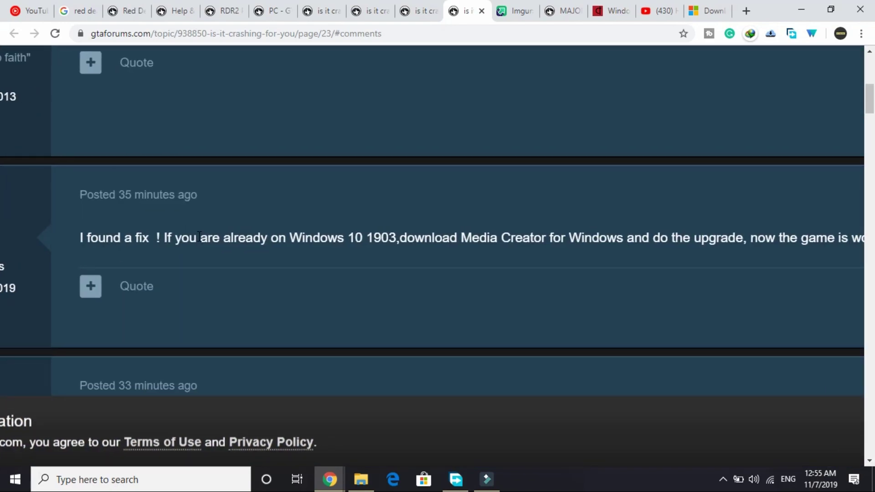
pyautogui.hscroll(7, 398, 259)
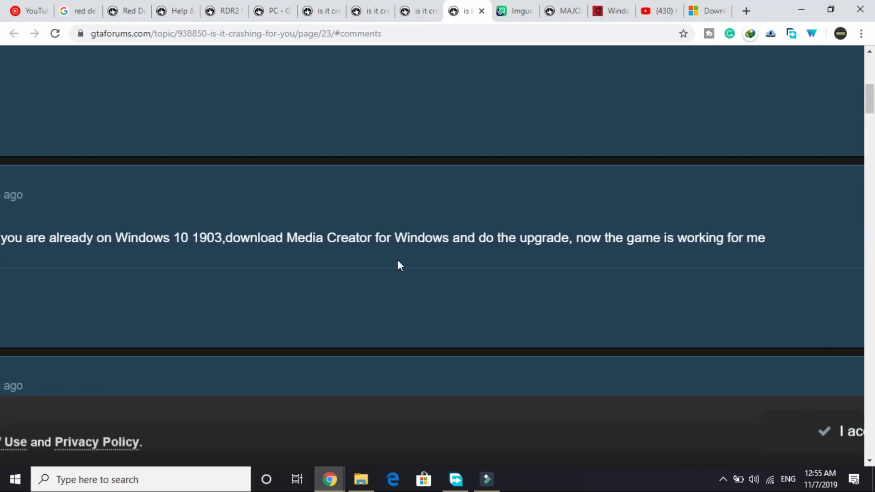
pyautogui.moveTo(274, 240); pyautogui.dragTo(538, 232)
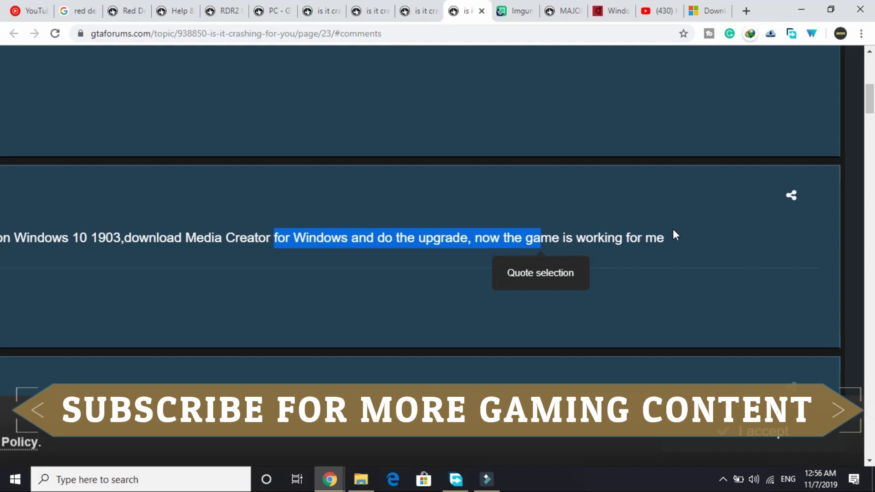
pyautogui.click(600, 229)
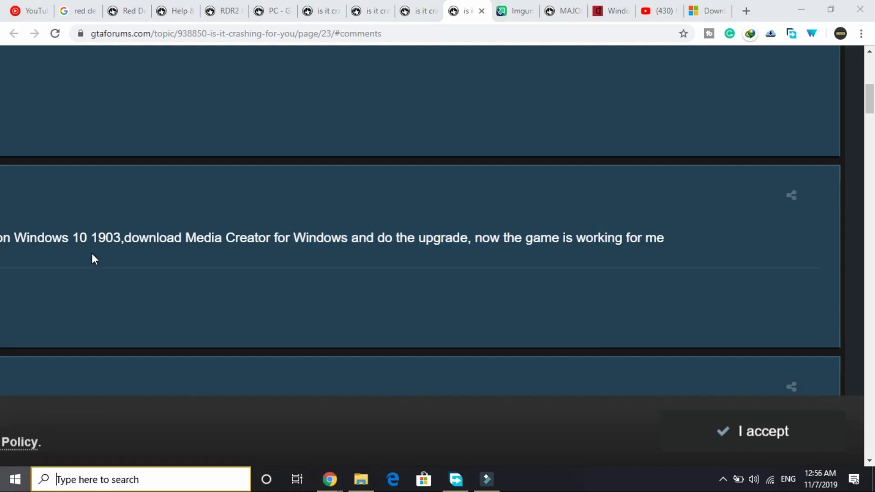
# Open Windows Update under Update & Security to confirm Version 1903 is up to date.
pyautogui.press('super')
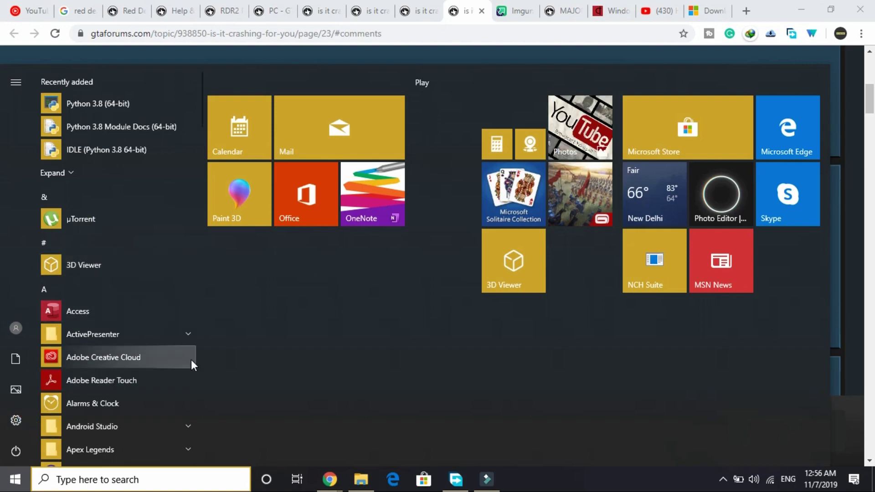
pyautogui.click(15, 419)
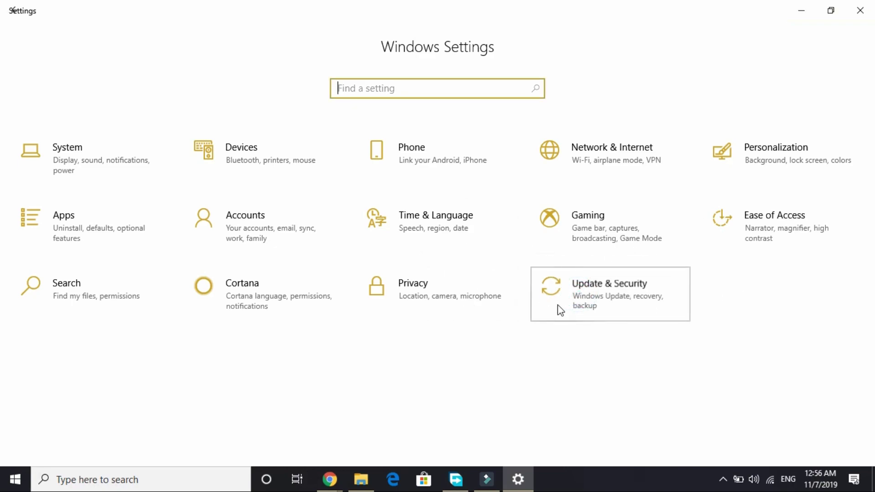
pyautogui.click(584, 296)
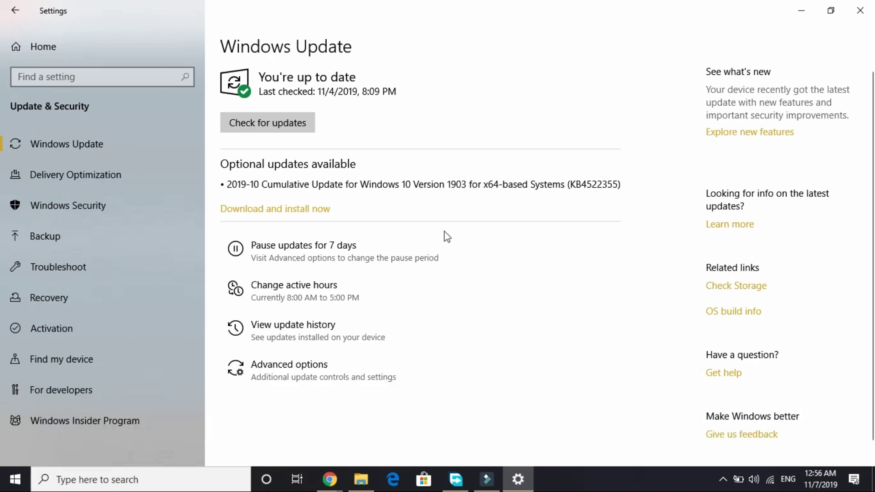
# Return to Chrome and switch to the itechtics Media Creation Tool guide's download link.
pyautogui.click(330, 480)
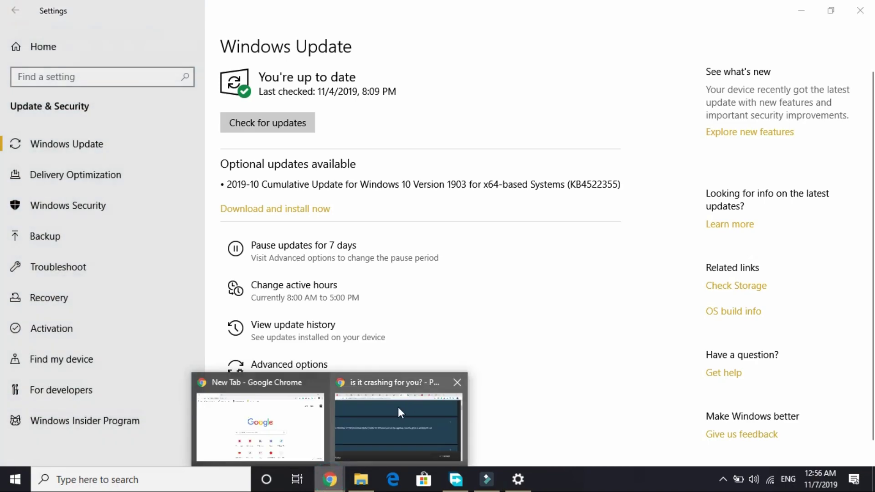
pyautogui.click(397, 406)
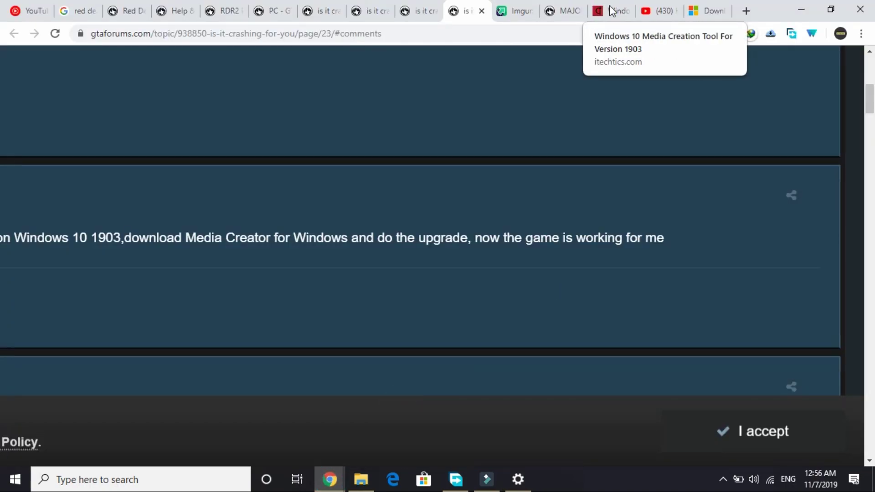
pyautogui.click(593, 8)
pyautogui.click(210, 233)
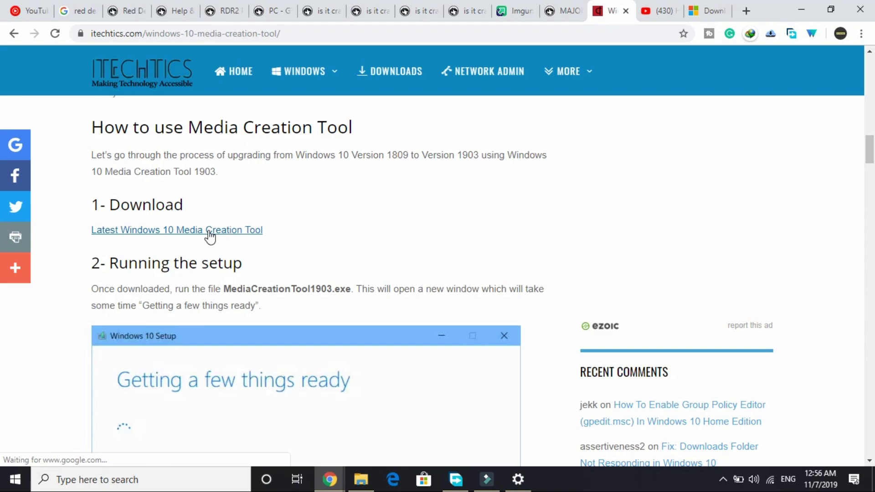
# Send MediaCreationTool1903.exe to Free Download Manager, then cancel the download and minimize FDM.
pyautogui.rightClick(209, 233)
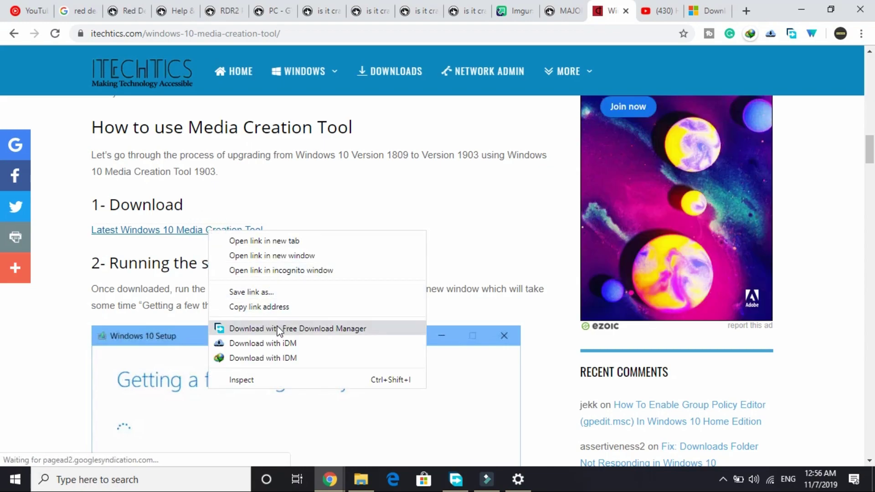
pyautogui.click(292, 329)
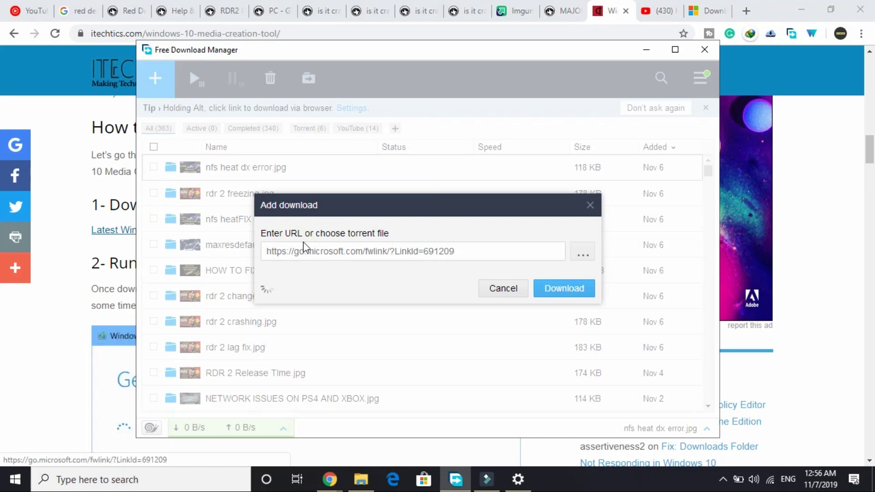
pyautogui.moveTo(271, 258); pyautogui.dragTo(397, 246)
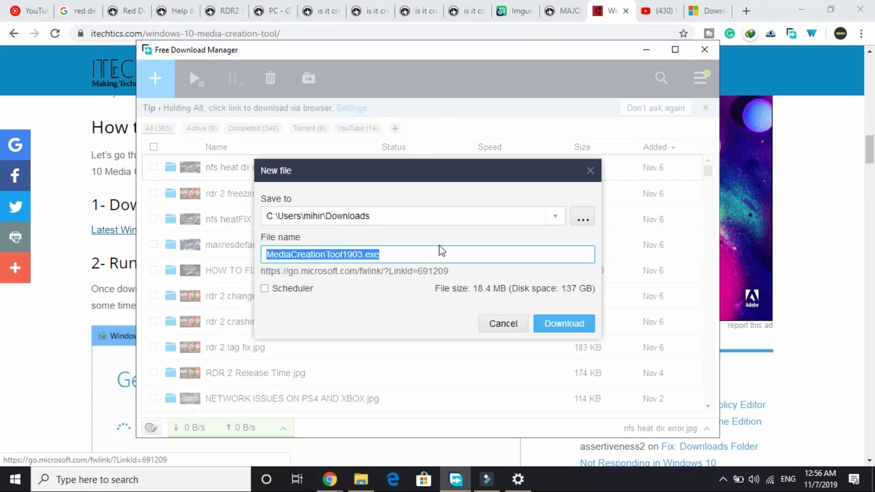
pyautogui.click(590, 170)
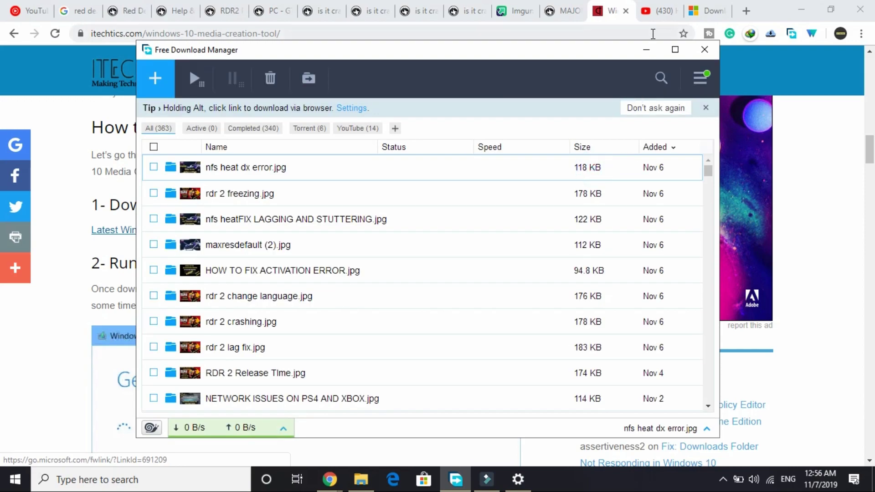
pyautogui.click(646, 49)
# Scroll the itechtics guide down to its upgrade and Windows 10 Version 1903 install sections.
pyautogui.scroll(2, 381, 193)
pyautogui.scroll(-3, 381, 192)
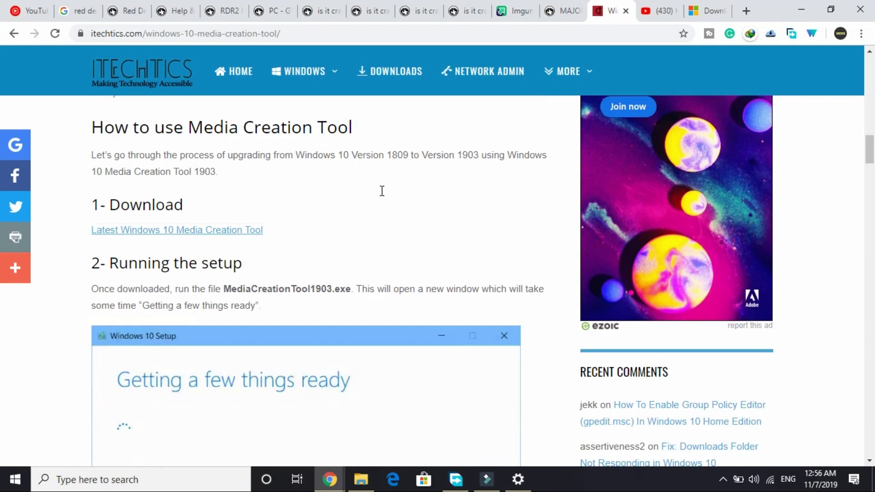
pyautogui.scroll(-2, 255, 220)
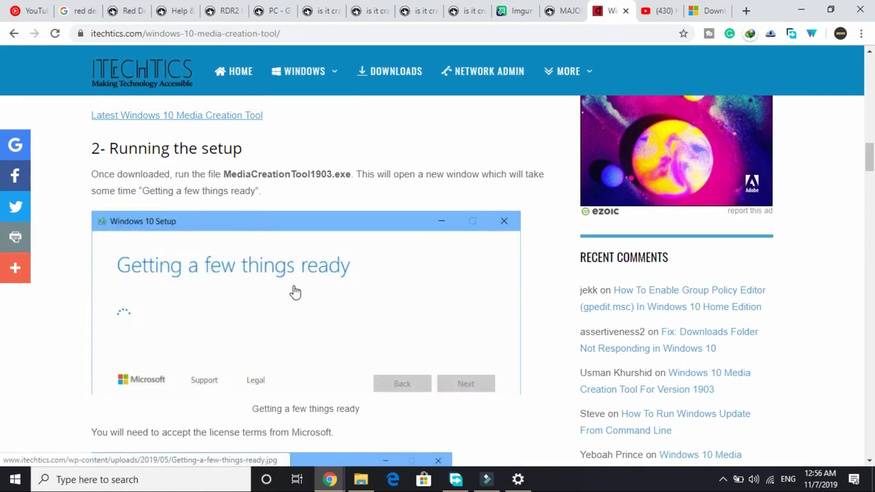
pyautogui.scroll(-4, 139, 232)
pyautogui.scroll(-4, 139, 232)
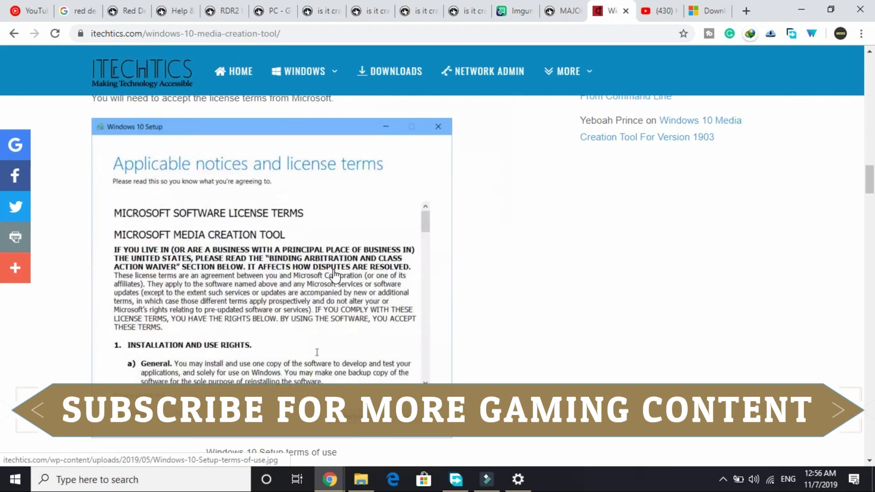
pyautogui.scroll(-4, 333, 273)
pyautogui.scroll(-12, 336, 276)
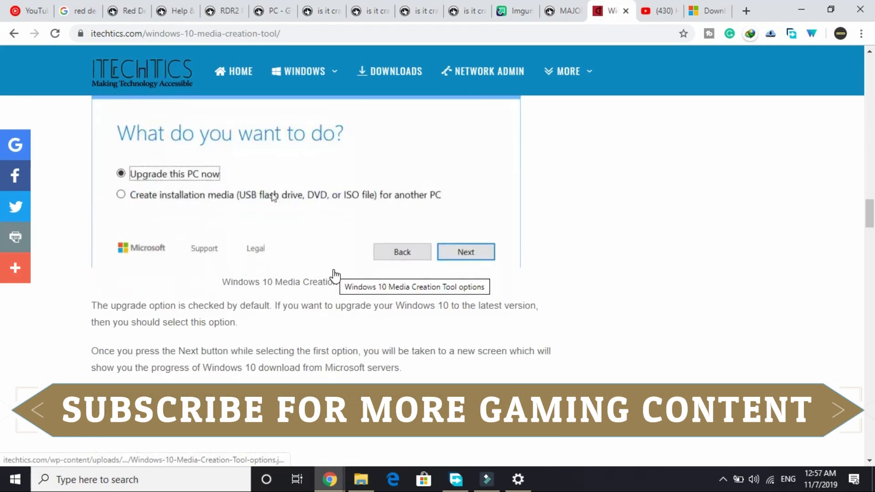
pyautogui.scroll(-8, 333, 270)
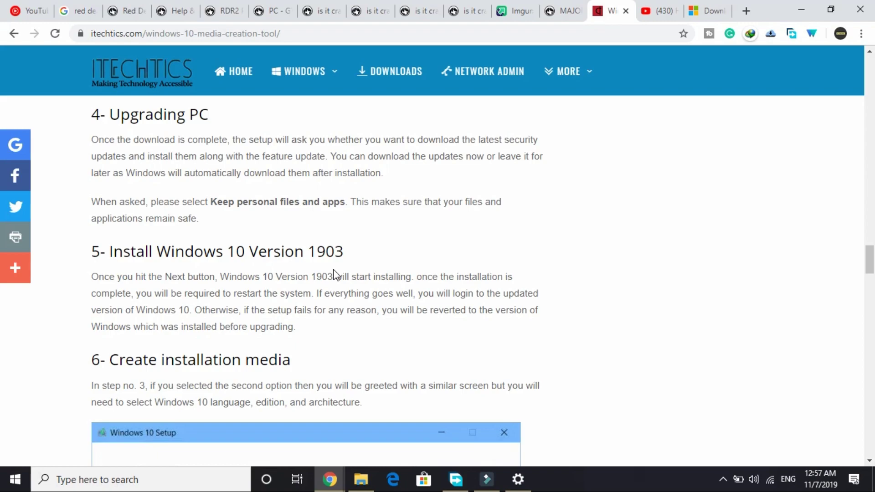
pyautogui.scroll(-1, 336, 274)
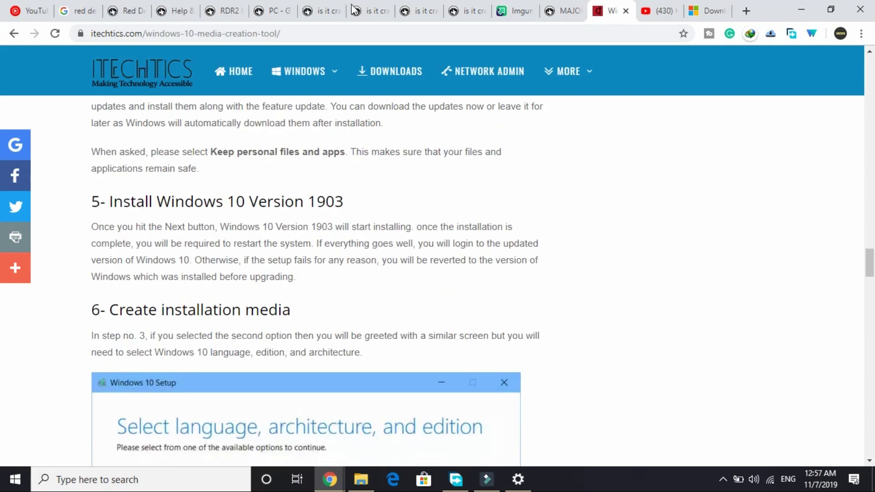
pyautogui.moveTo(294, 57)
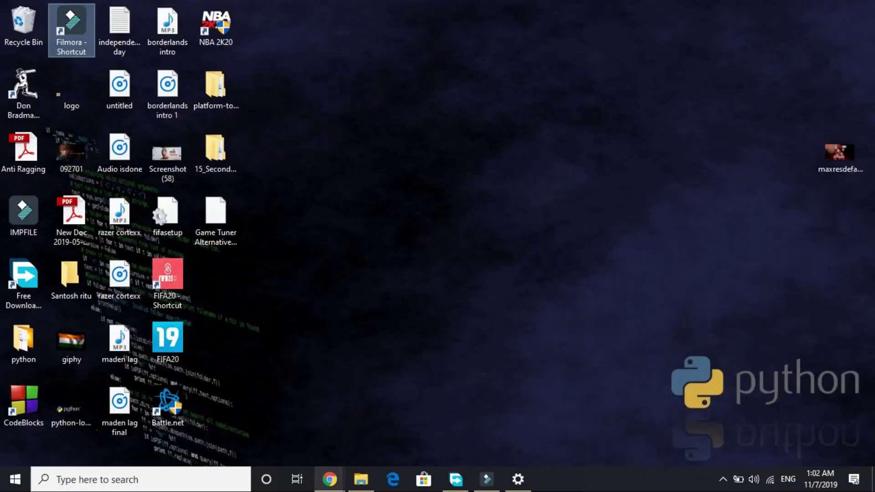
# Bring back the GTAForums thread and view page 10's RDR2 Windows 8 compatibility-mode screenshot.
pyautogui.moveTo(329, 478)
pyautogui.click(359, 441)
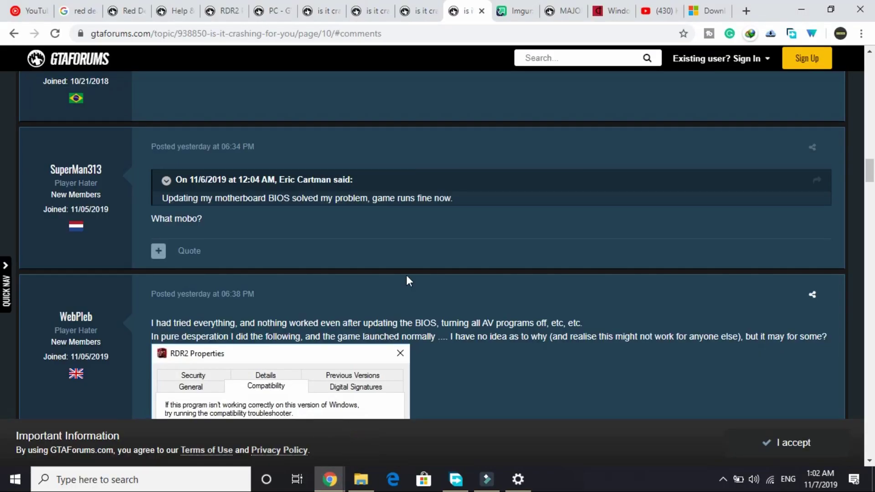
pyautogui.scroll(-4, 407, 279)
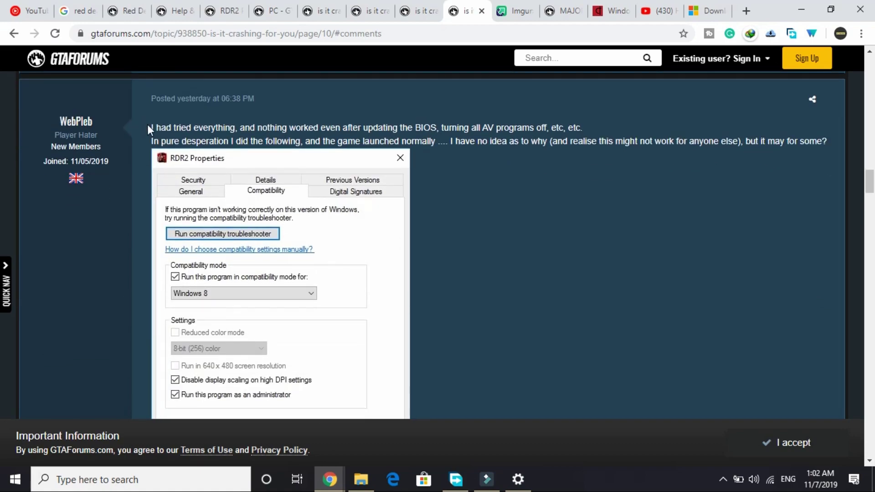
pyautogui.scroll(-1, 146, 124)
pyautogui.scroll(-2, 355, 128)
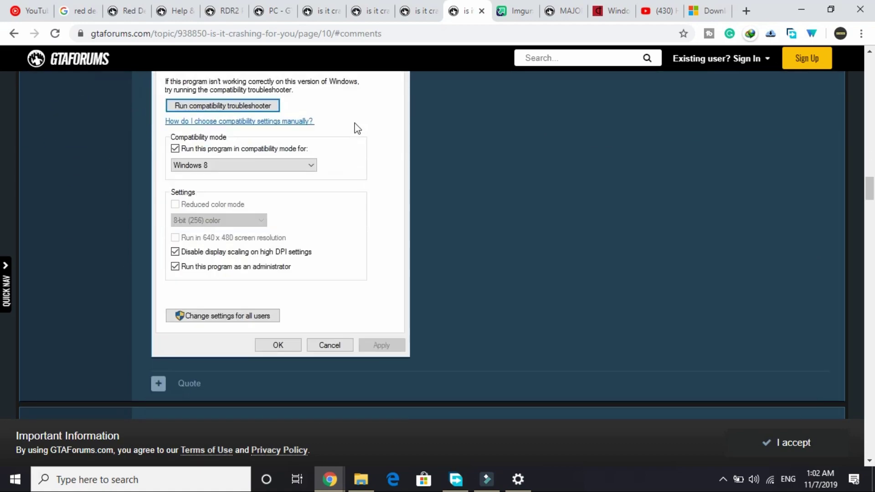
pyautogui.scroll(2, 356, 128)
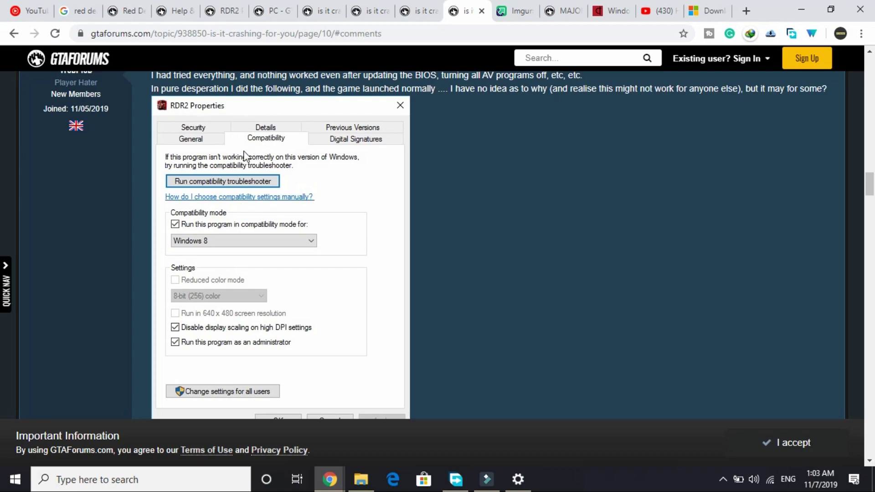
pyautogui.scroll(2, 246, 158)
pyautogui.scroll(-1, 286, 138)
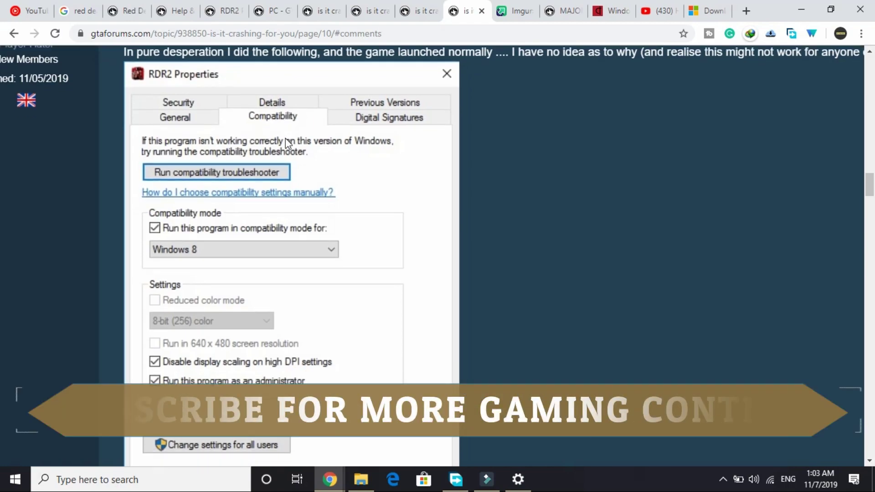
pyautogui.scroll(-2, 286, 138)
pyautogui.scroll(1, 285, 138)
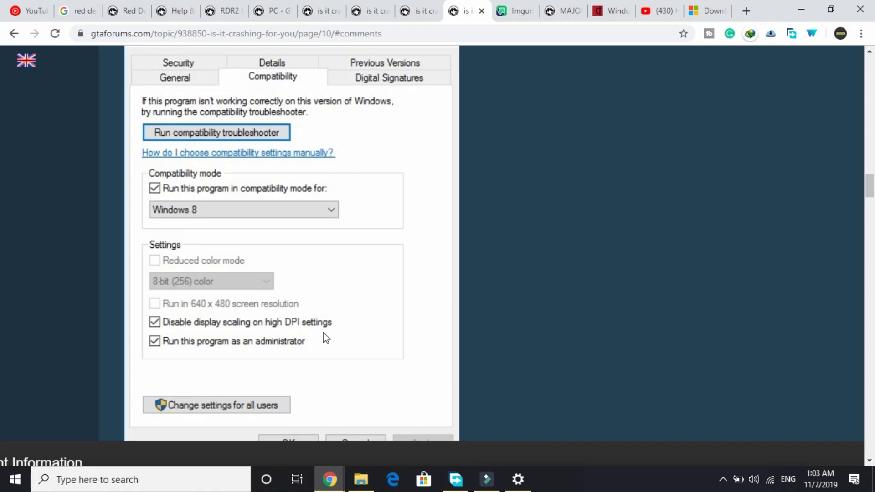
pyautogui.scroll(-2, 209, 347)
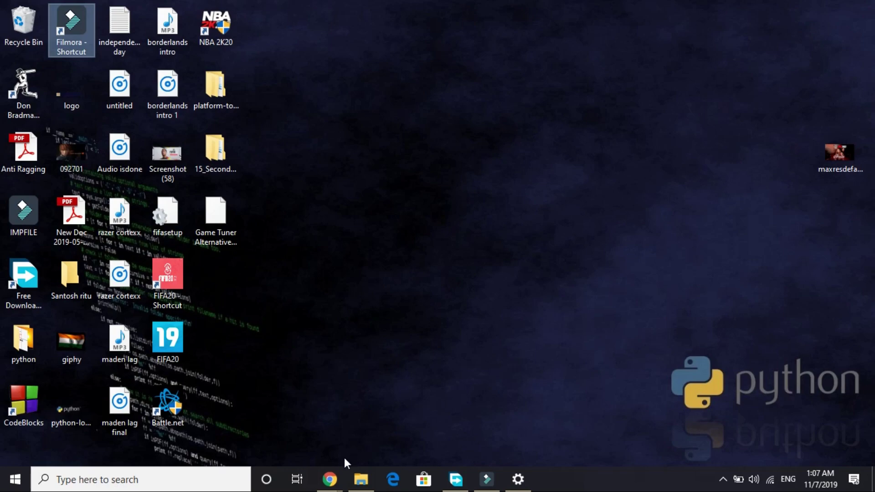
# Bring back the crash discussion thread and select DISABLE in the quoted post.
pyautogui.click(329, 478)
pyautogui.click(382, 415)
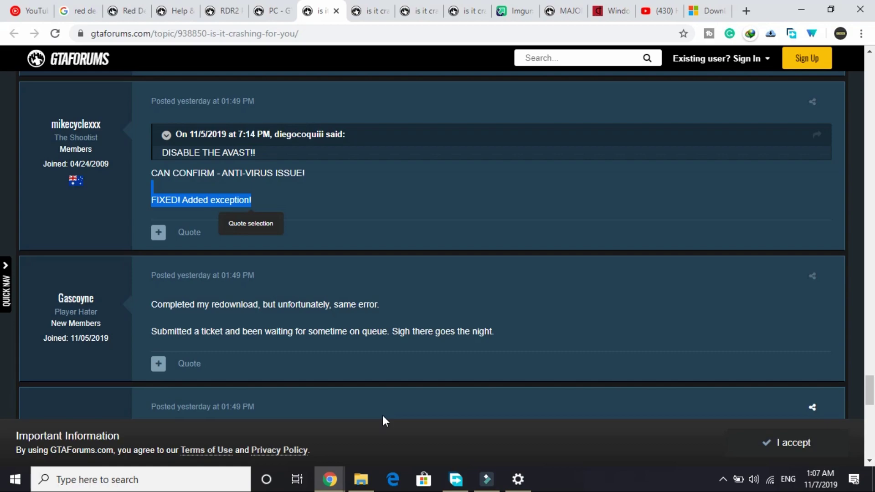
pyautogui.scroll(2, 254, 258)
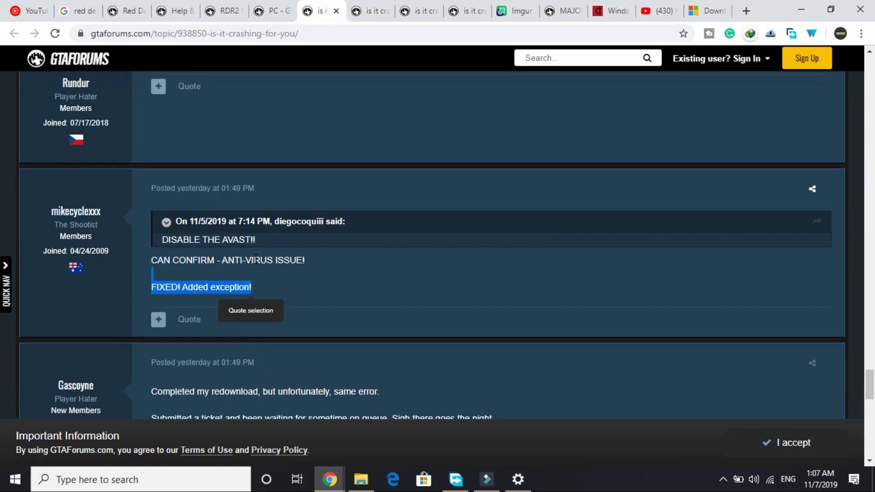
pyautogui.doubleClick(164, 240)
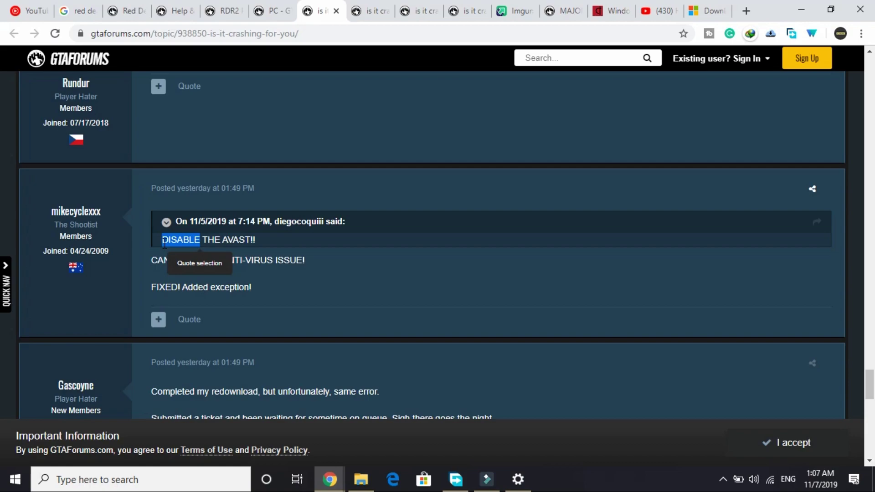
pyautogui.click(305, 280)
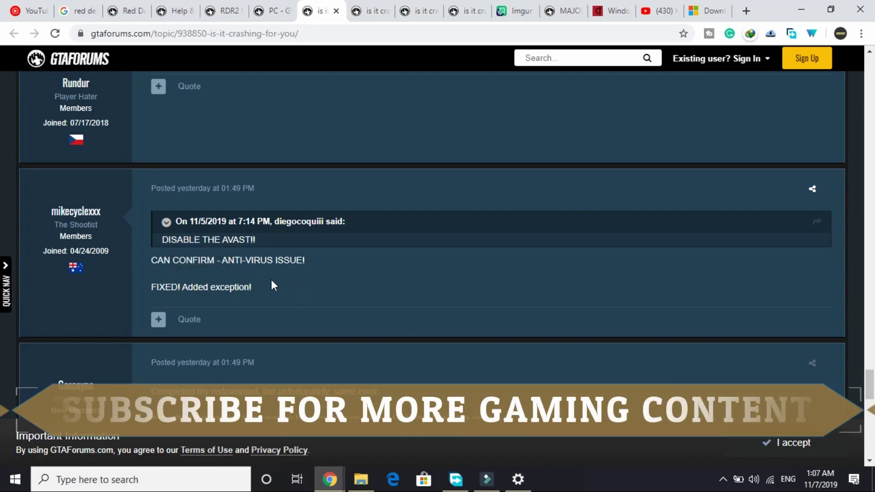
# Highlight the 'CAN CONFIRM - ANTI-VIRUS ISSUE!', 'Added exception!' and 'DISABLE THE AVAST!!' replies.
pyautogui.moveTo(152, 261); pyautogui.dragTo(248, 272)
pyautogui.scroll(-1, 268, 318)
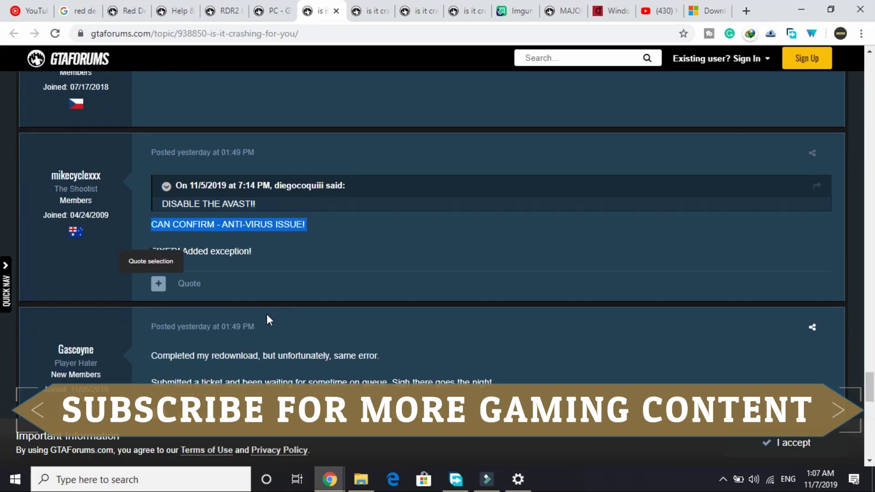
pyautogui.moveTo(188, 253); pyautogui.dragTo(259, 252)
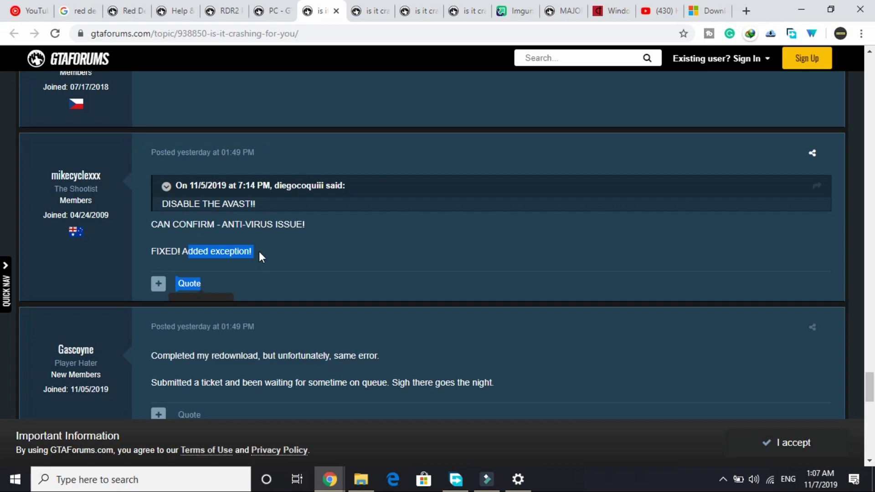
pyautogui.scroll(-5, 258, 250)
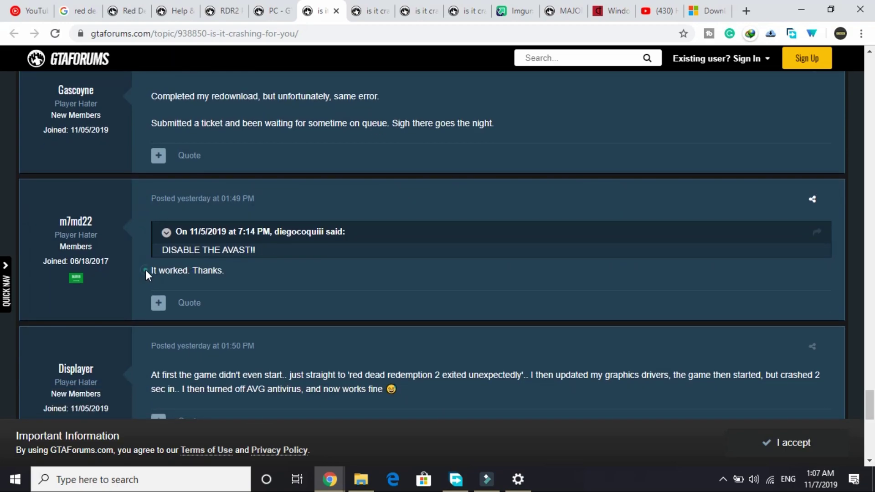
pyautogui.moveTo(146, 270); pyautogui.dragTo(222, 263)
pyautogui.click(243, 266)
# Search 'virus' from the taskbar and open Virus & threat protection in Windows Security.
pyautogui.click(176, 483)
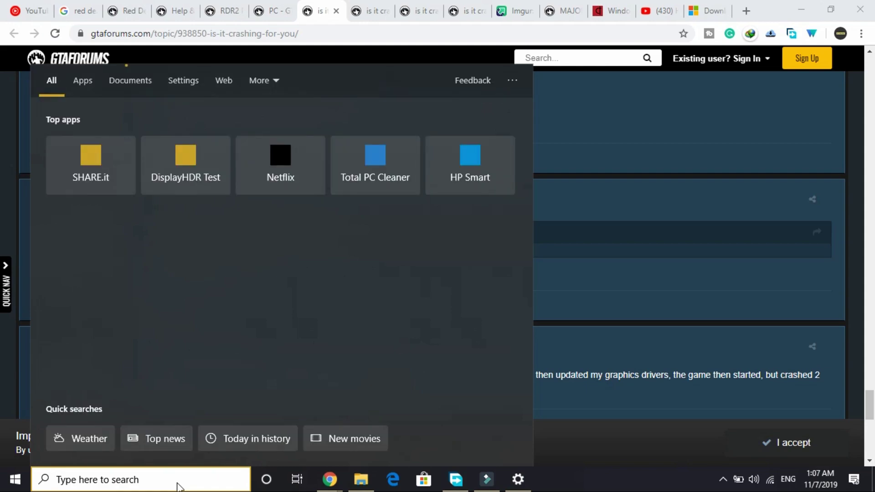
pyautogui.write('v')
pyautogui.press('BackSpace')
pyautogui.write('vi')
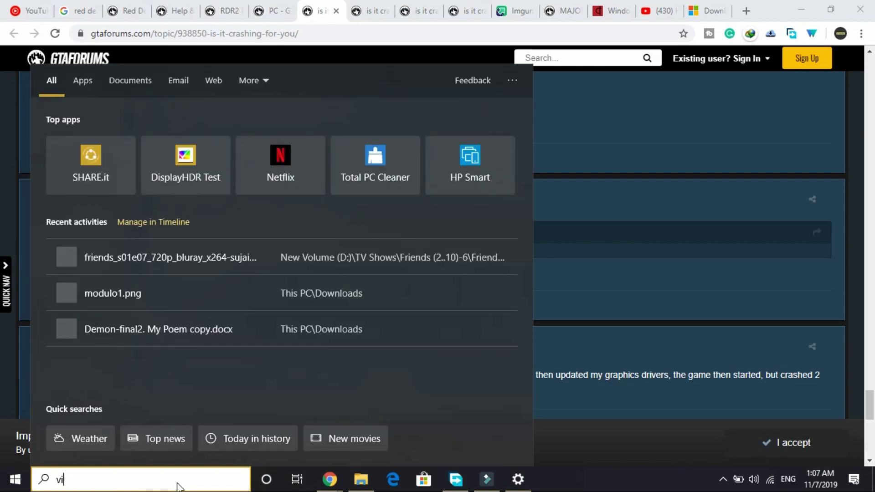
pyautogui.write('rus')
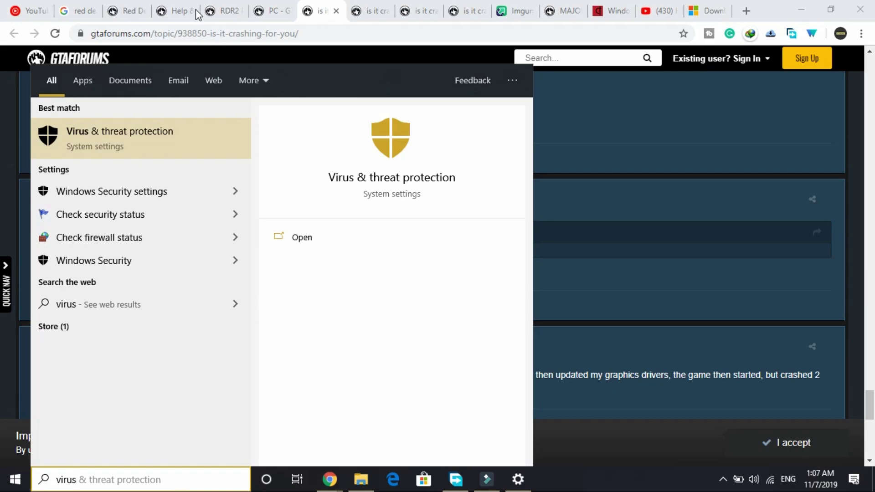
pyautogui.click(142, 147)
pyautogui.click(142, 146)
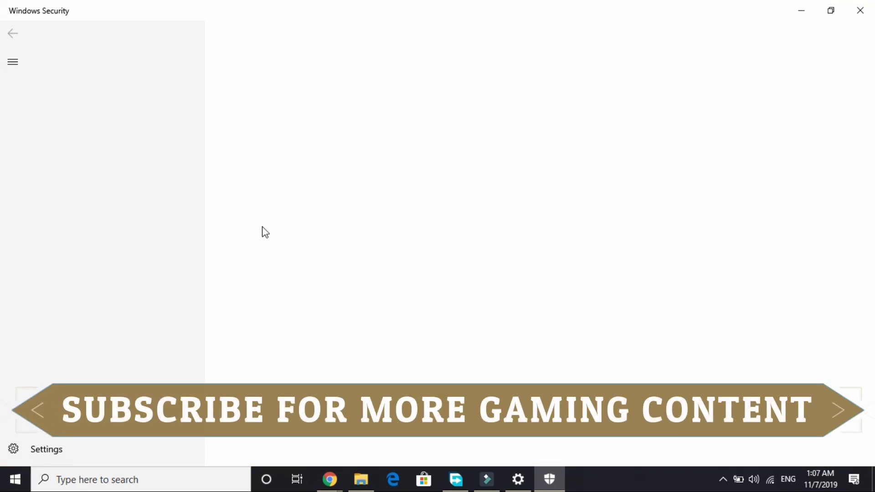
# Switch real-time and cloud-delivered protection off, then minimise Windows Security.
pyautogui.scroll(-1, 298, 299)
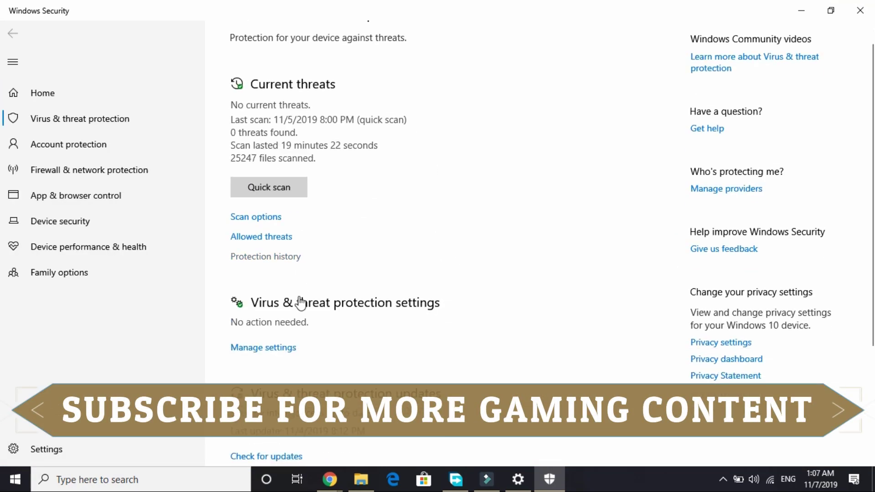
pyautogui.click(266, 348)
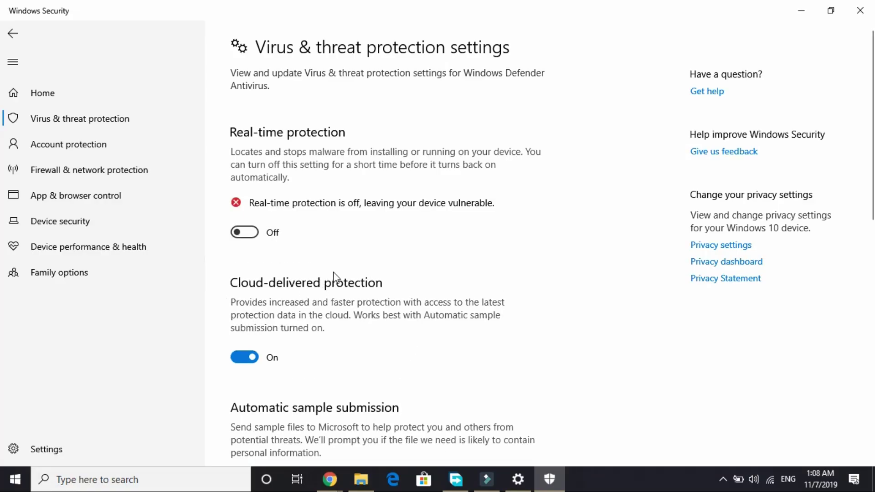
pyautogui.click(242, 359)
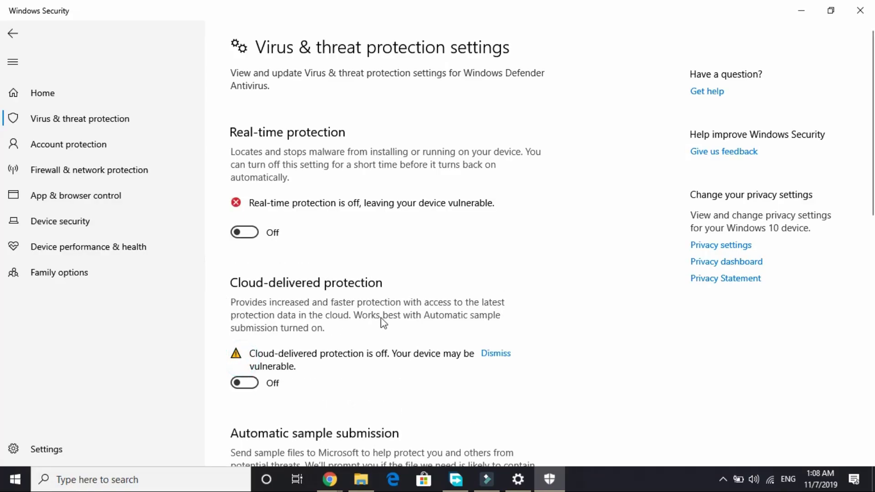
pyautogui.click(801, 10)
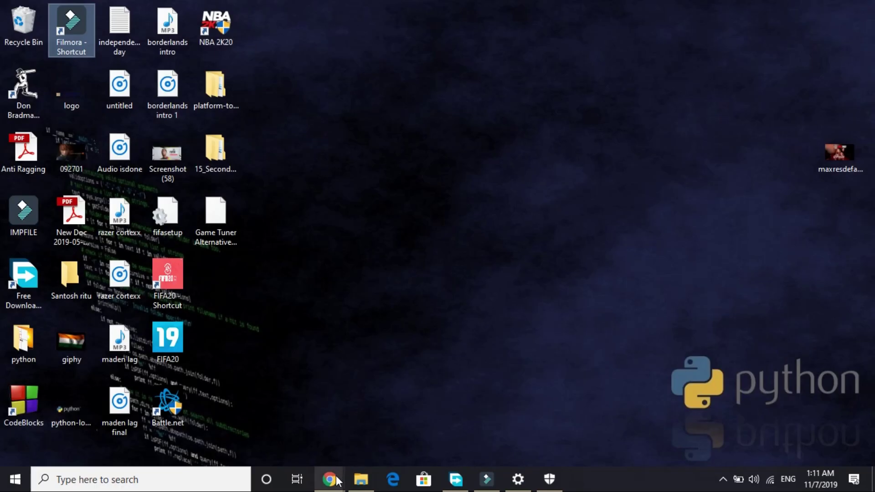
# Bring forward the AMD Radeon Adrenalin 19.11.1 release notes window.
pyautogui.click(336, 481)
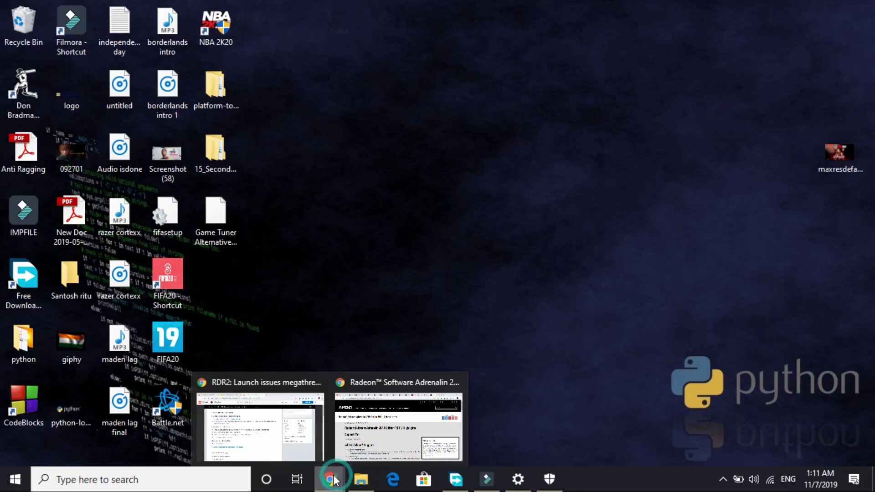
pyautogui.click(379, 444)
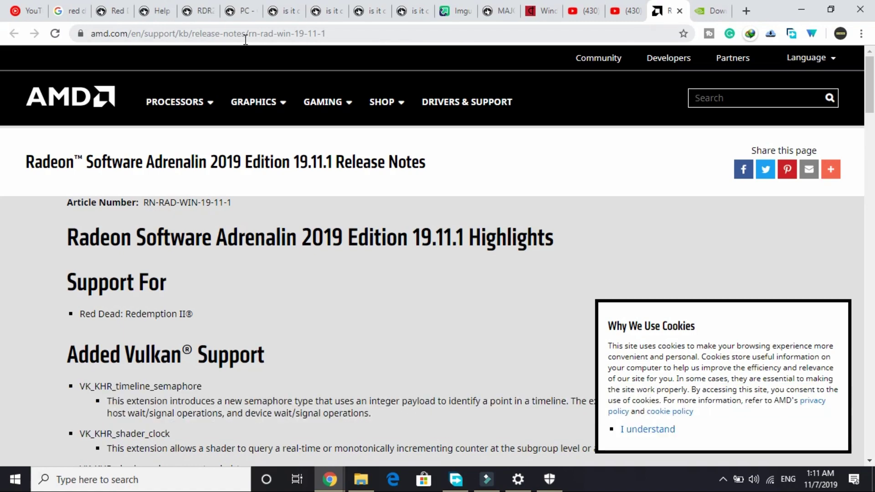
pyautogui.click(168, 30)
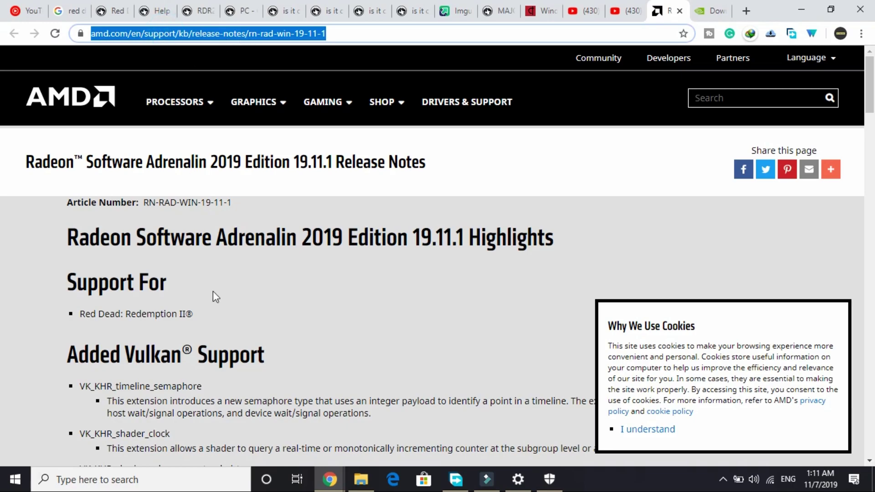
pyautogui.scroll(-5, 216, 296)
# Show NVIDIA's Game Ready Driver 441.12 page with its 576.14 MB size, reset zoom, then show the desktop.
pyautogui.click(710, 10)
pyautogui.moveTo(142, 107)
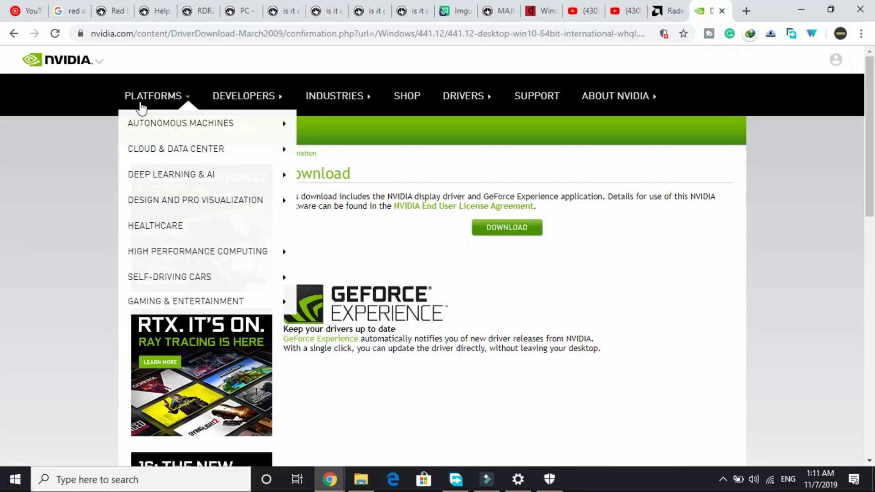
pyautogui.click(17, 34)
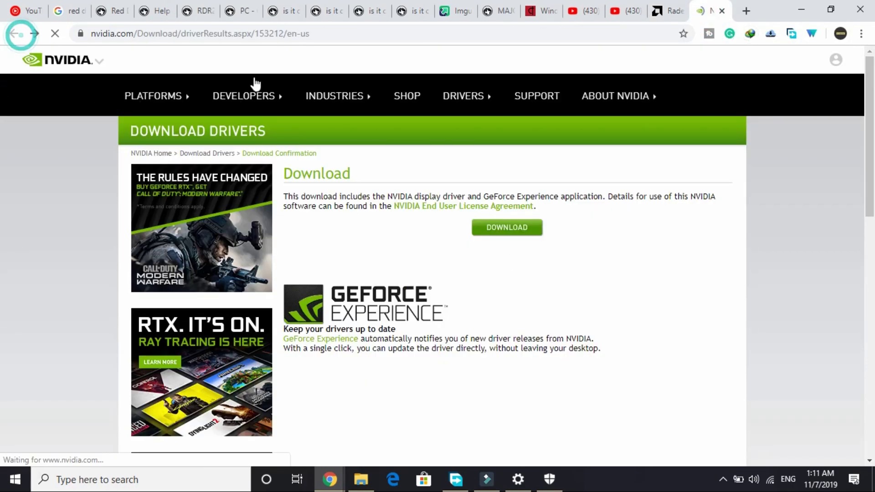
pyautogui.scroll(-2, 522, 277)
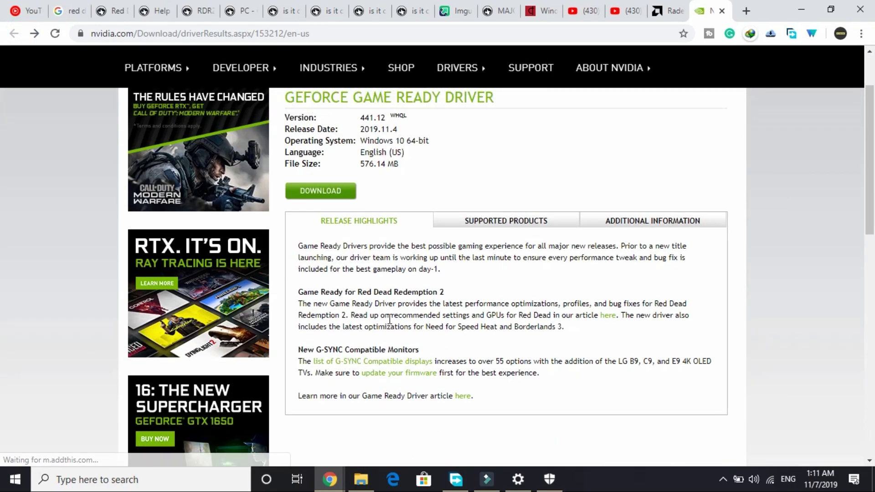
pyautogui.scroll(3, 389, 319)
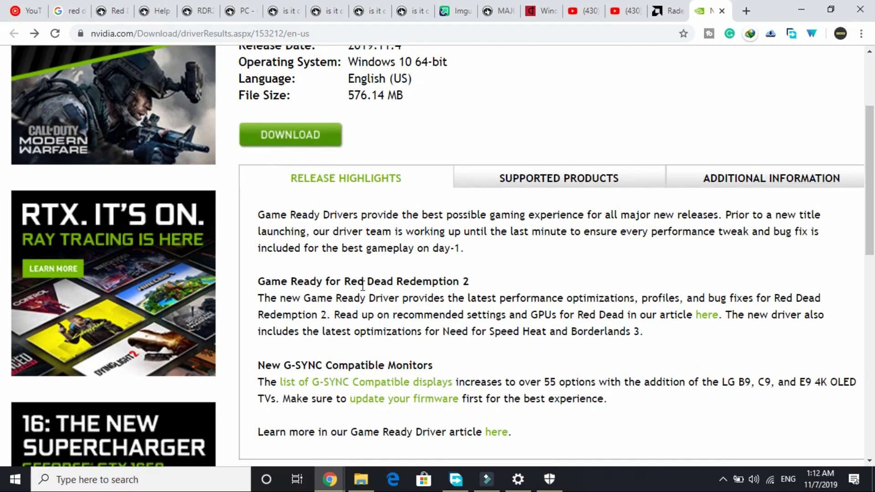
pyautogui.scroll(5, 374, 283)
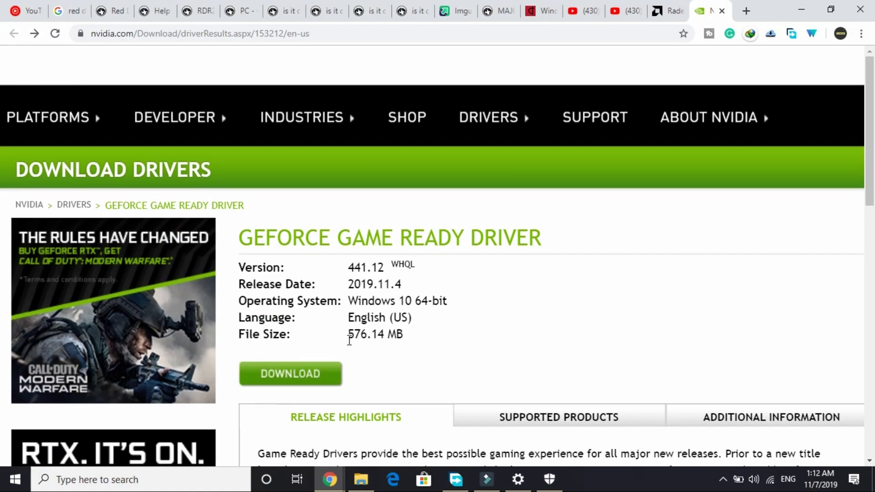
pyautogui.moveTo(349, 338); pyautogui.dragTo(444, 336)
pyautogui.hotkey('ctrl', '0')
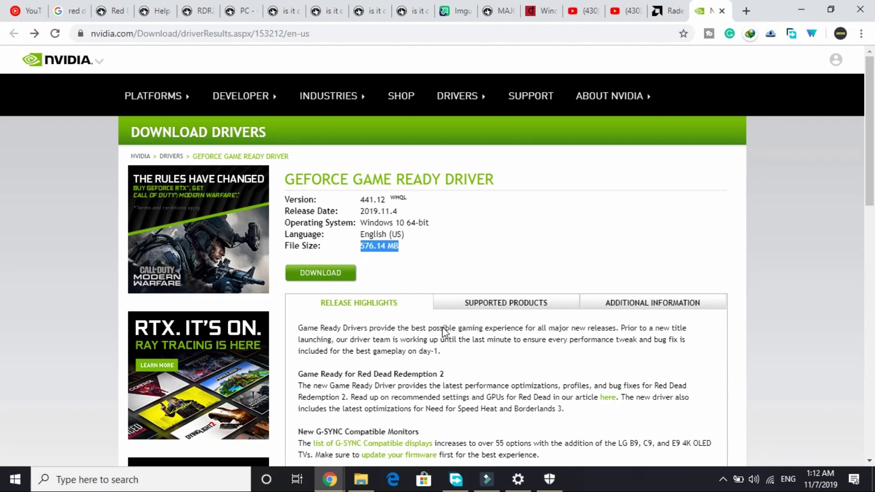
pyautogui.press('super+d')
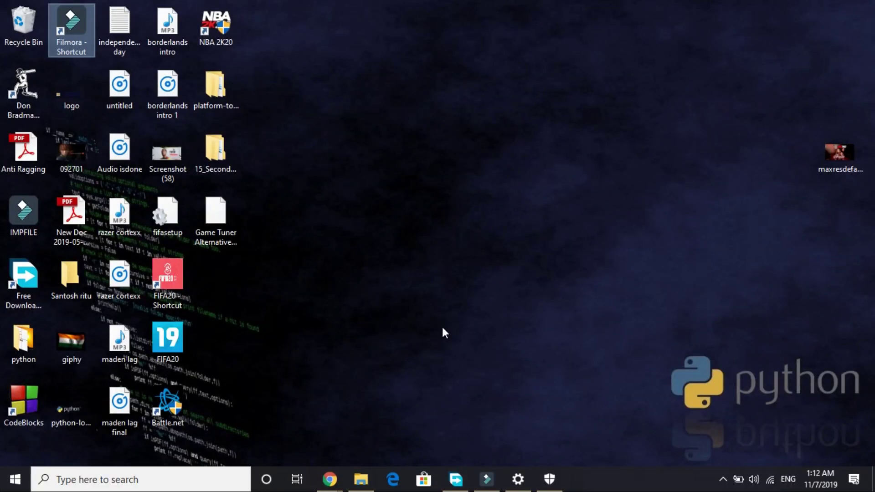